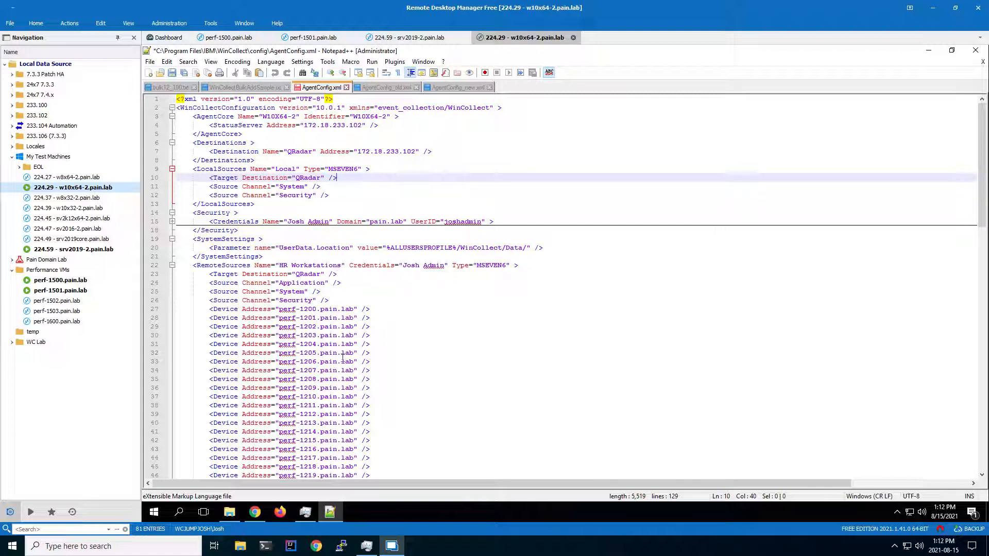
left_click(400, 400)
scroll(402, 400, "down", 20)
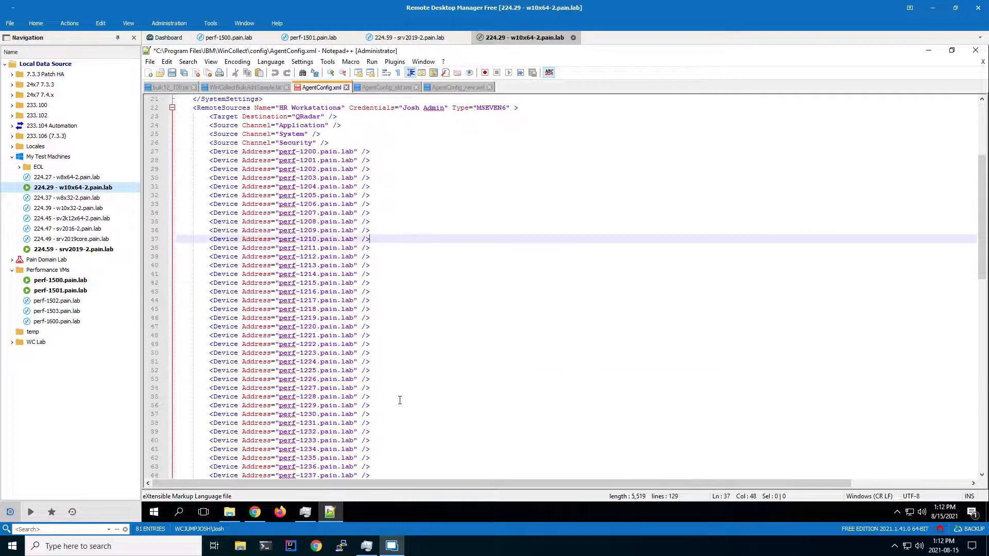
scroll(401, 392, "up", 20)
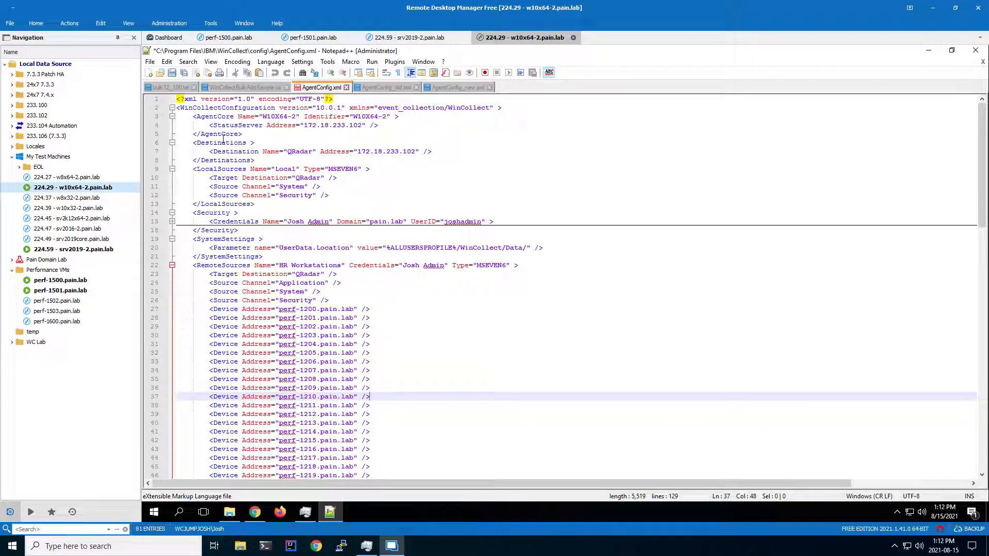
Duplicate the QRadar Destination line in the Destinations section of AgentConfig.xml.
left_click_drag(445, 150, 210, 151)
key("ctrl+c")
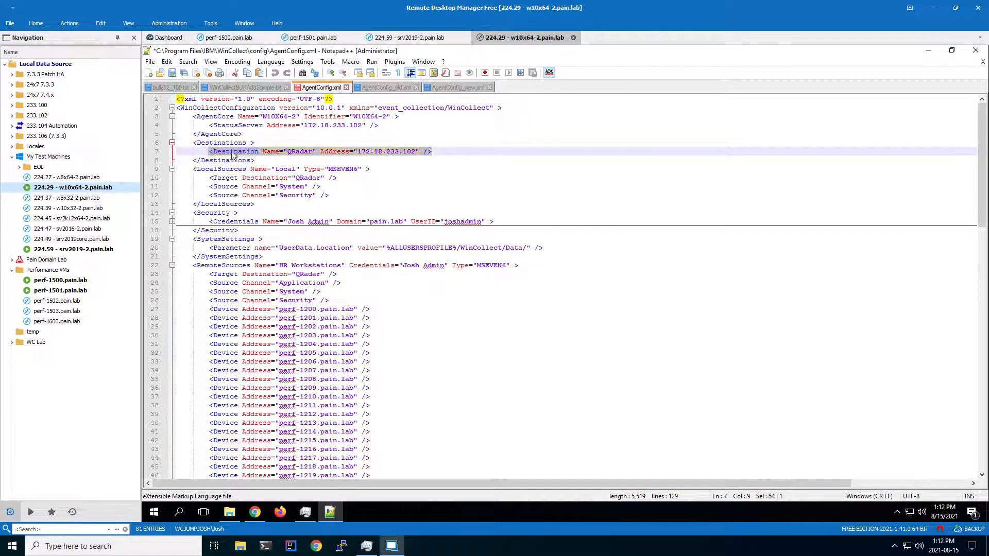
left_click(443, 149)
key("Return")
key("ctrl+v")
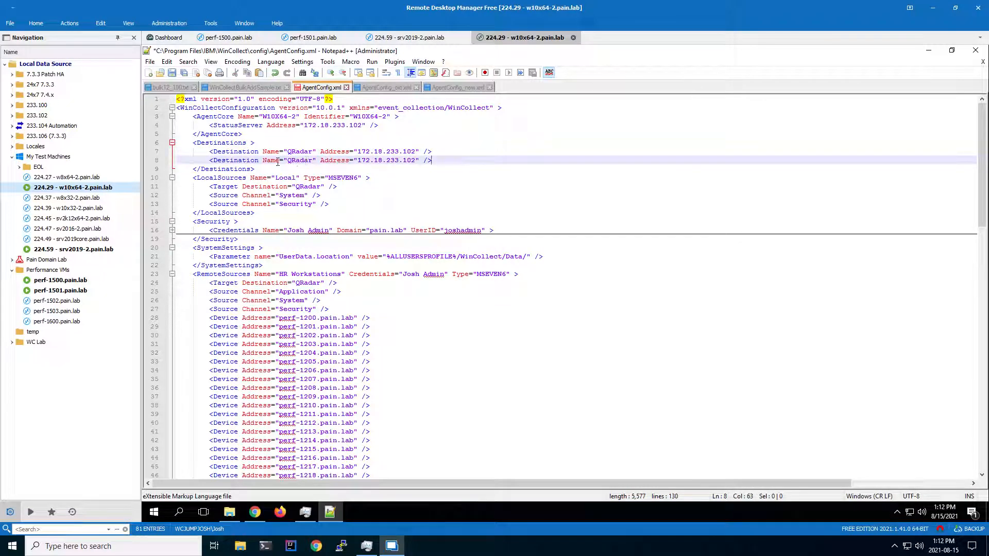
Rename the copied destination to EP1 and set its address to 172.18.233.103.
left_click_drag(287, 162, 310, 161)
type("EP1")
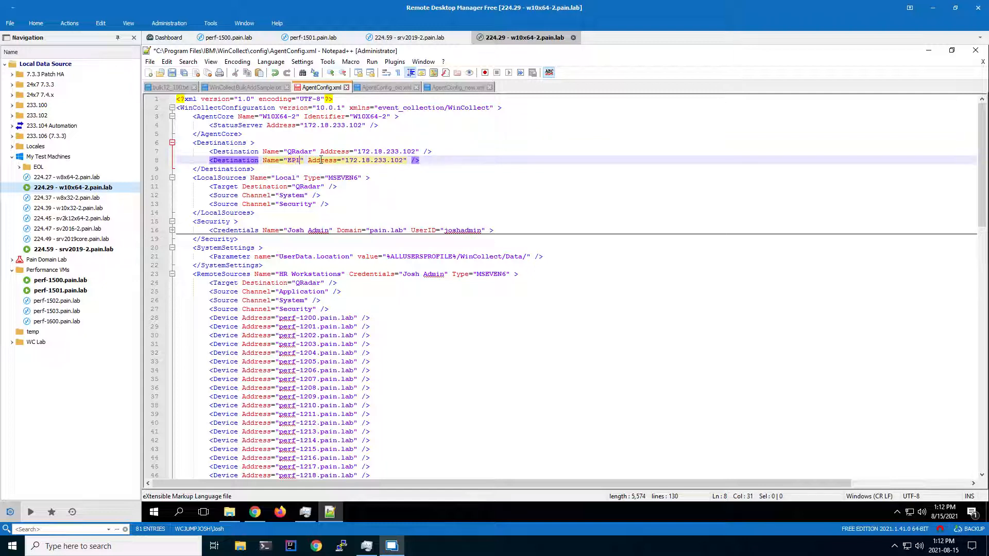
left_click(405, 162)
key("BackSpace")
type("3")
left_click_drag(372, 161, 401, 161)
Change the Target Destination of the HR Workstations remote source from QRadar to EP1.
scroll(342, 294, "down", 2)
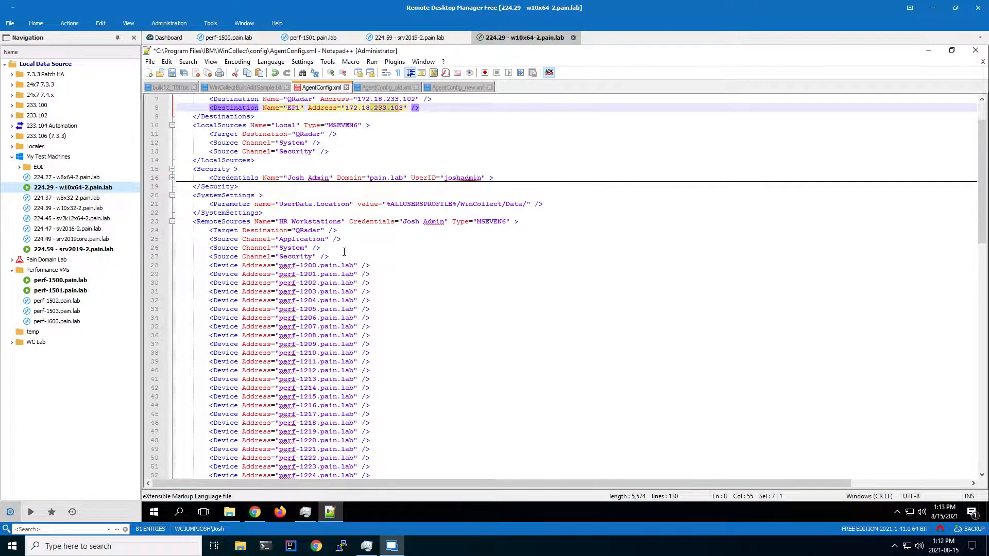
scroll(369, 273, "down", 1)
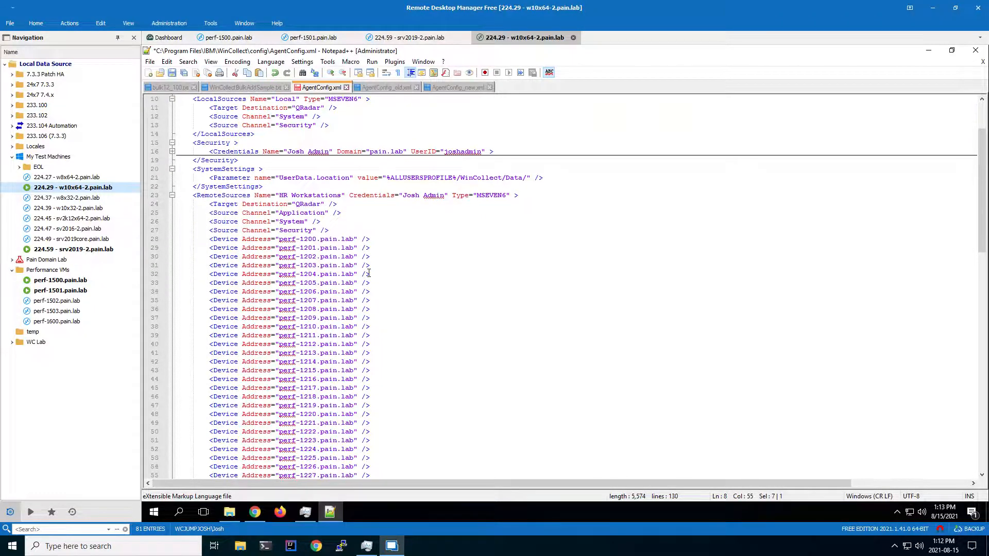
scroll(369, 274, "up", 1)
left_click_drag(280, 223, 334, 224)
left_click(426, 223)
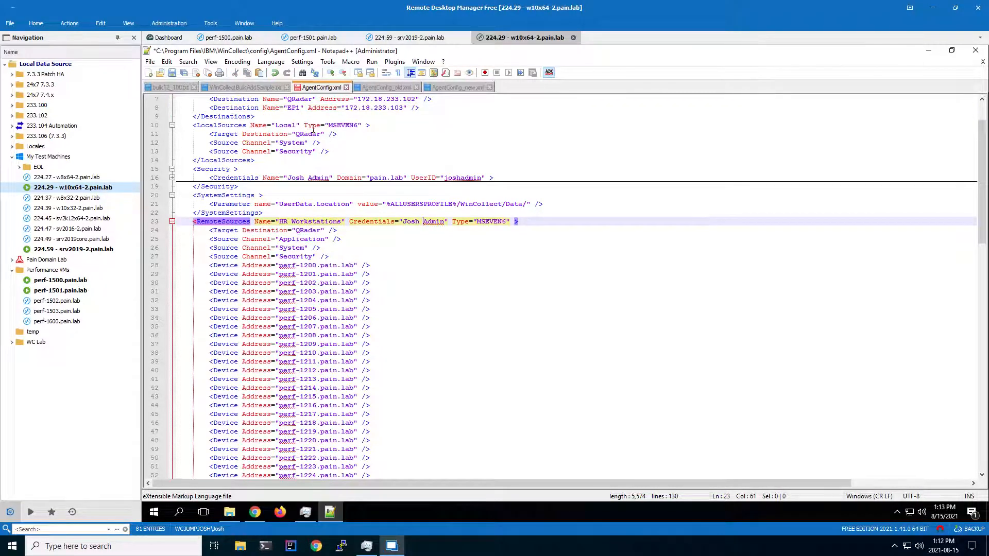
scroll(314, 133, "up", 2)
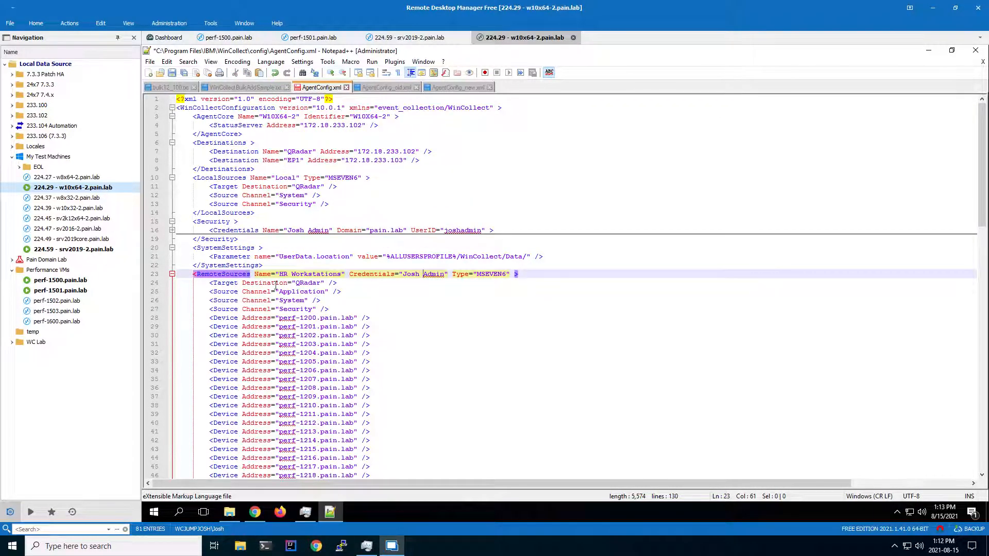
left_click_drag(296, 285, 320, 283)
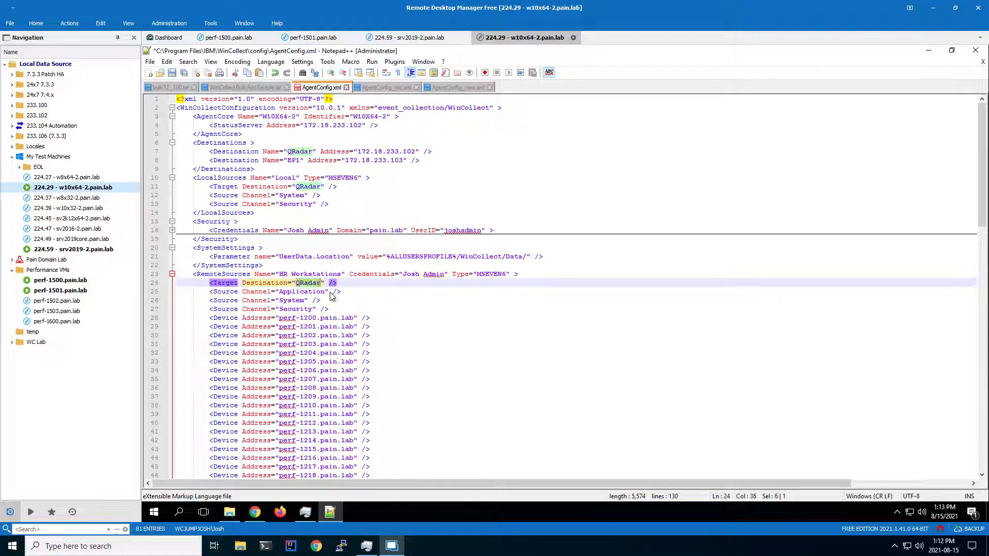
type("EP")
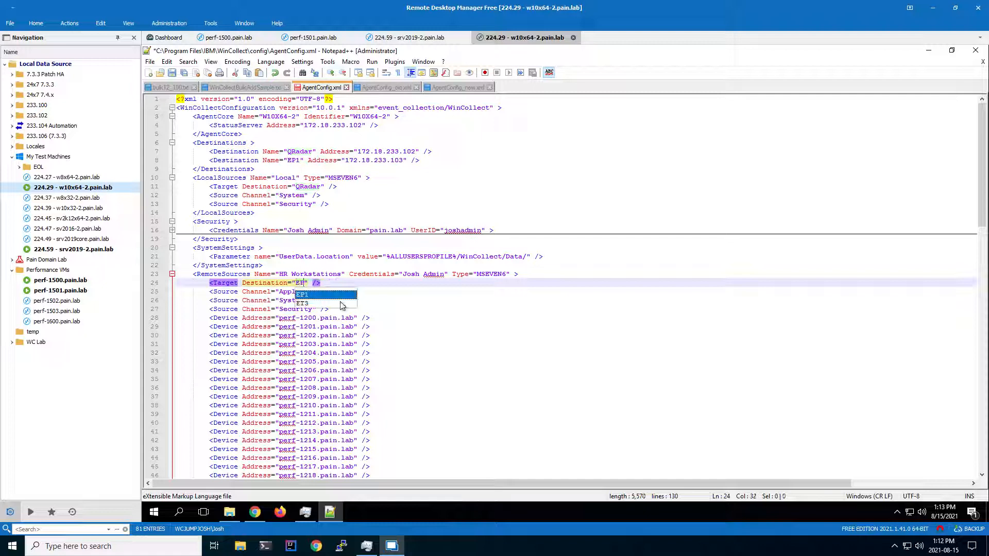
key("Return")
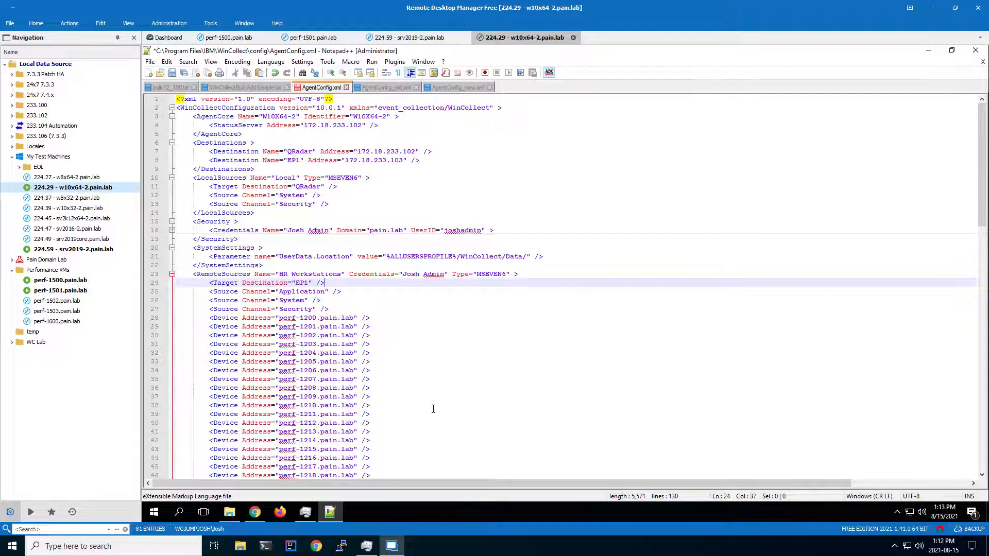
Duplicate the last Device line, perf-1299.pain.lab, at the end of the HR Workstations device list.
scroll(433, 409, "down", 15)
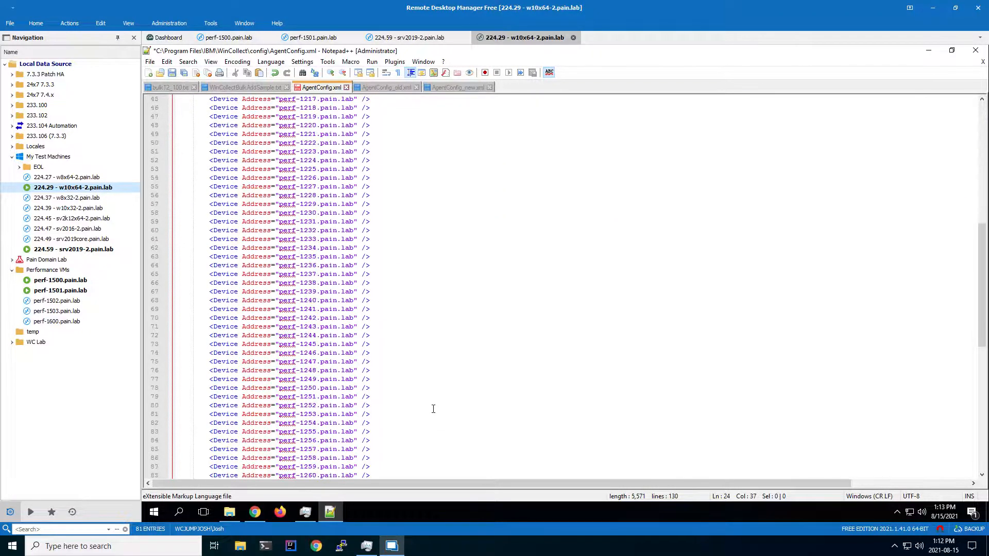
scroll(433, 409, "down", 14)
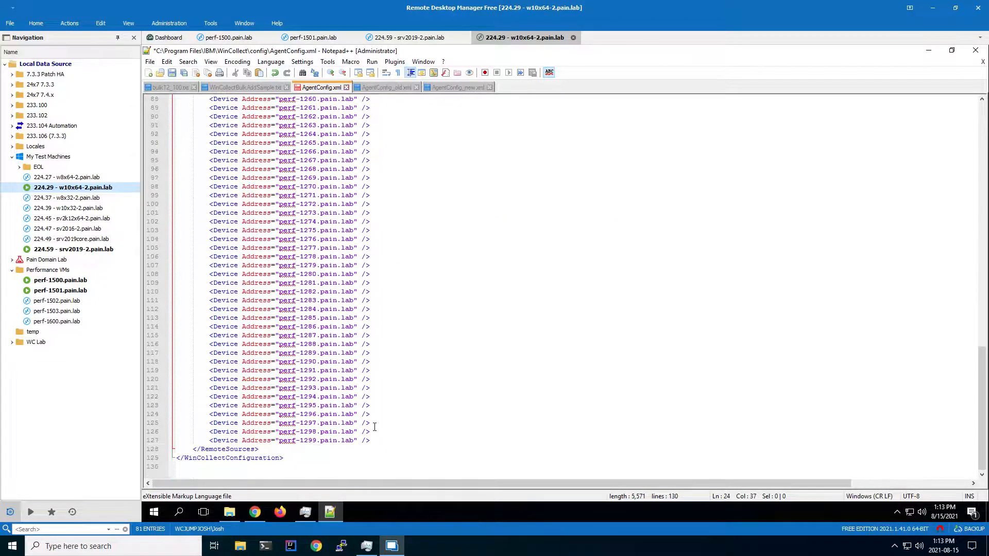
left_click_drag(385, 441, 209, 442)
key("ctrl+c")
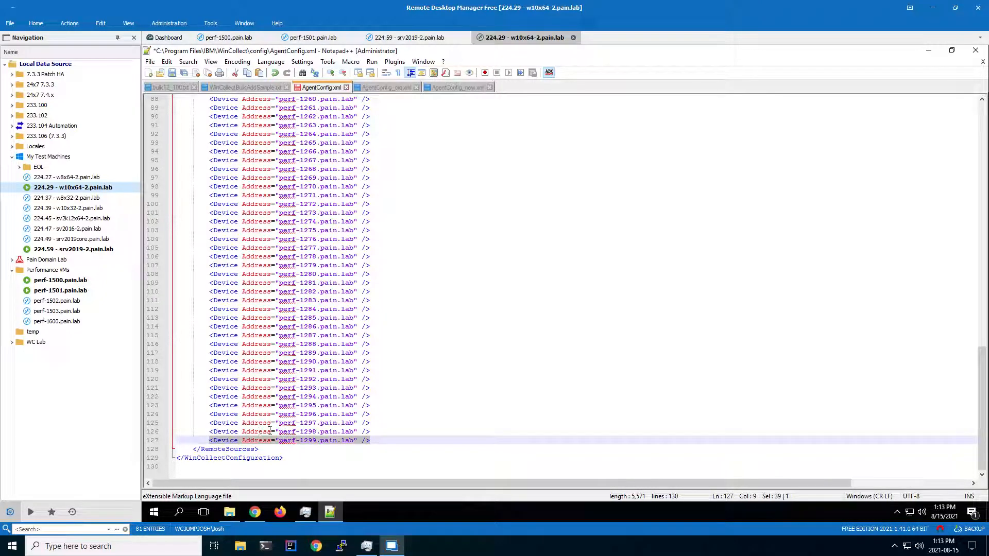
left_click(379, 437)
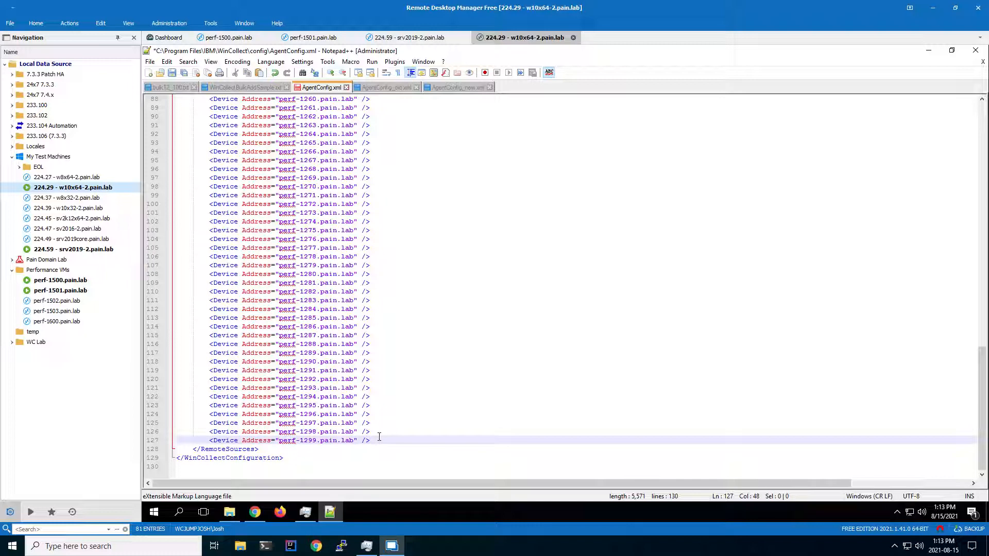
key("Return")
key("ctrl+v")
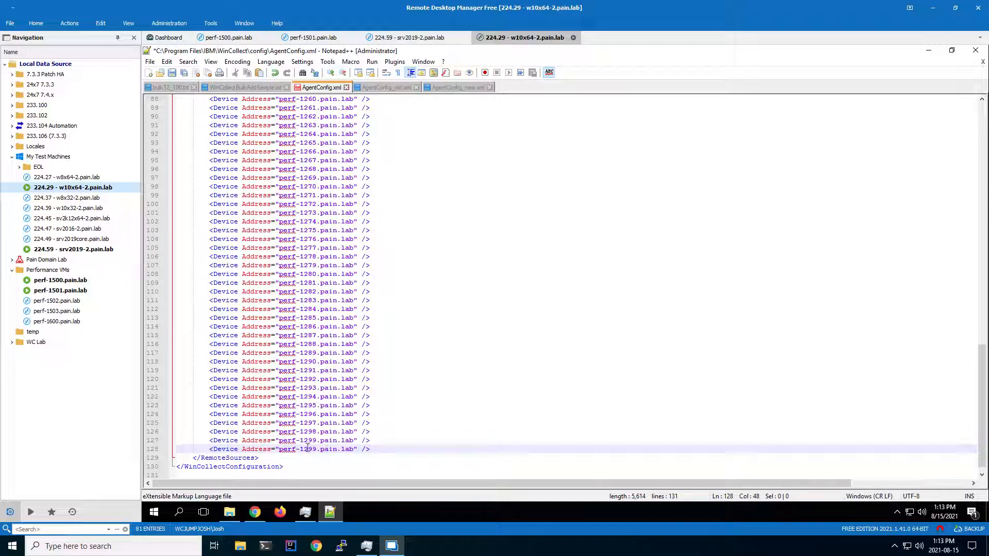
Change the duplicated device address to perf-1300.pain.lab and save the file.
left_click_drag(303, 449, 317, 453)
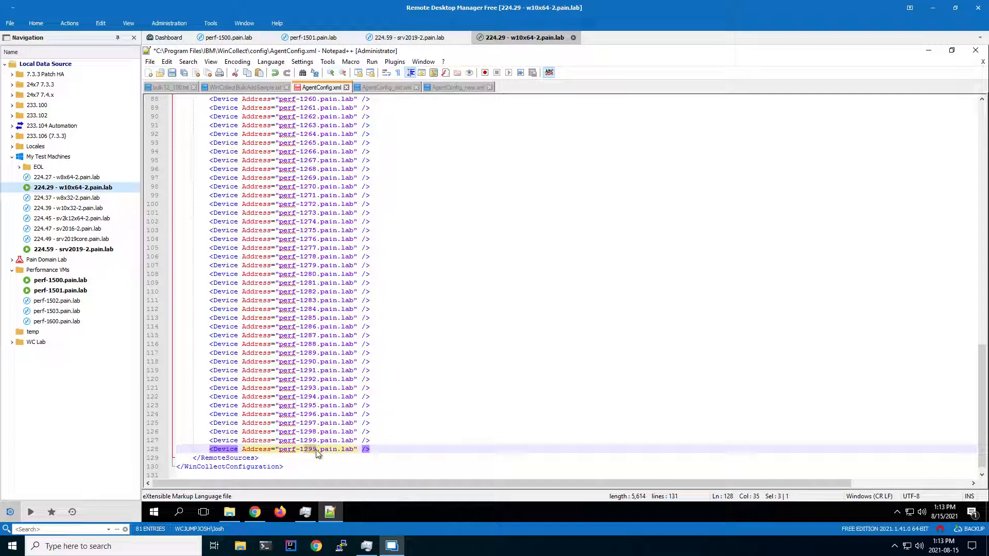
type("300")
left_click(169, 73)
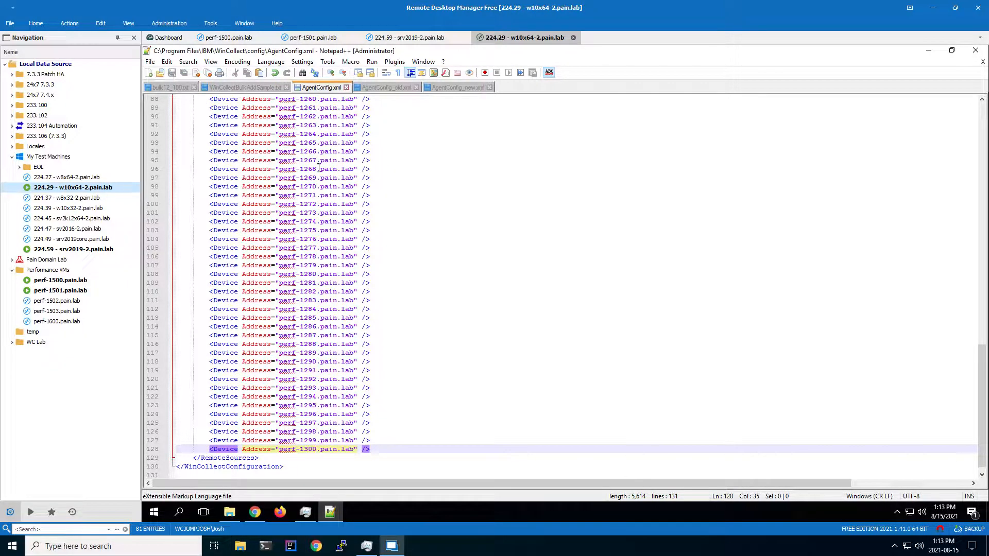
Switch to Task Manager and restart the WinCollect service.
left_click(306, 512)
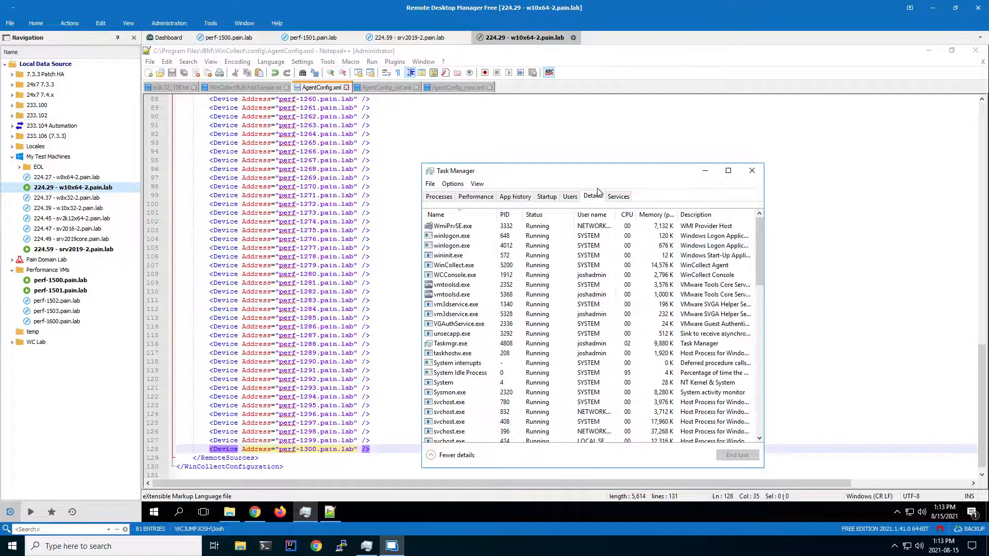
left_click(620, 196)
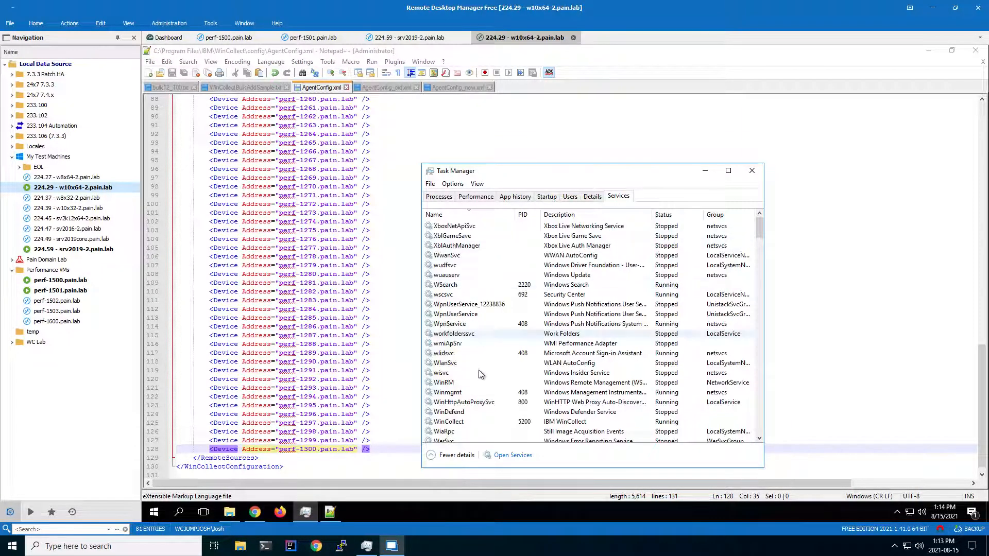
scroll(458, 398, "down", 1)
left_click(453, 393)
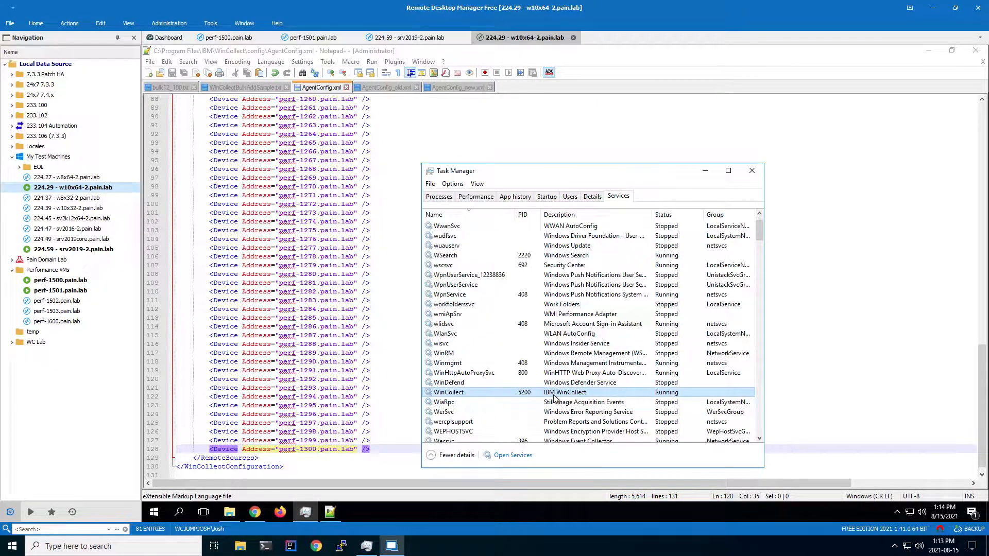
right_click(470, 396)
left_click(487, 424)
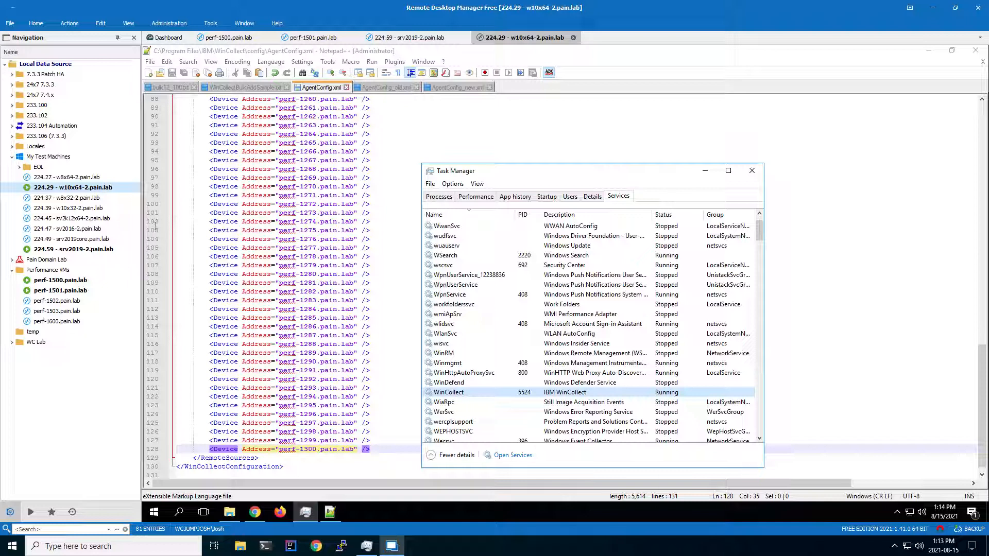
Switch to the WinCollect console in Chrome and open the HR Workstations remote source.
left_click(254, 512)
left_click(192, 98)
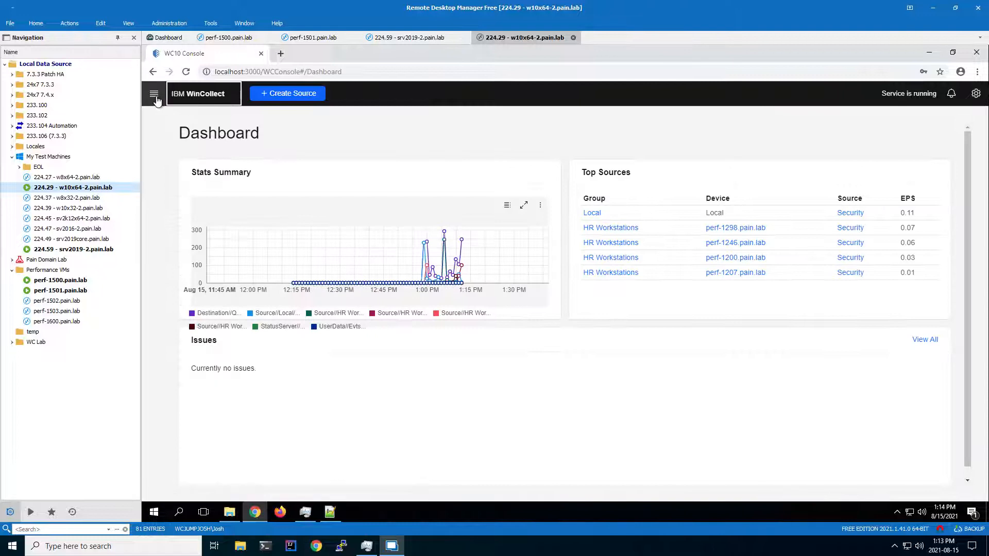
left_click(156, 98)
left_click(180, 173)
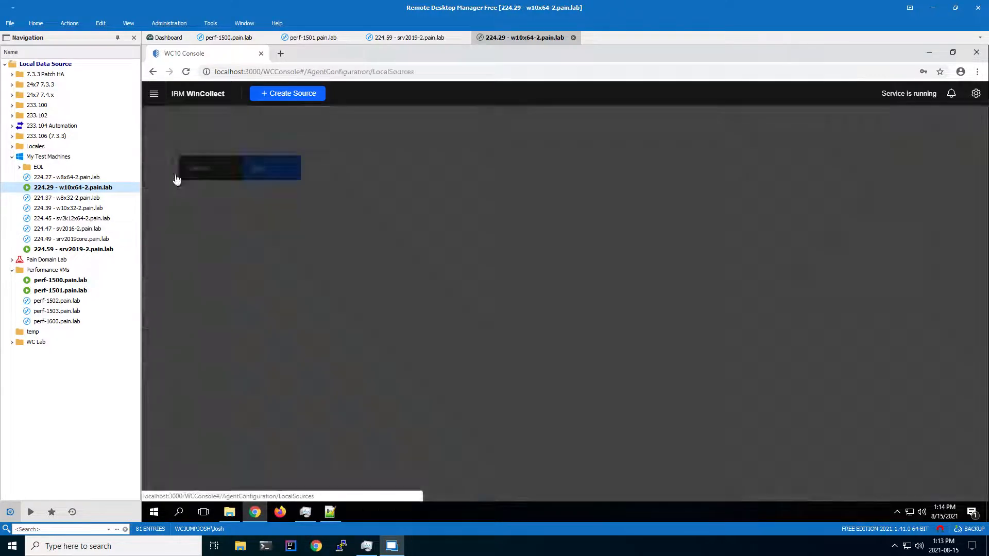
left_click(154, 93)
left_click(181, 190)
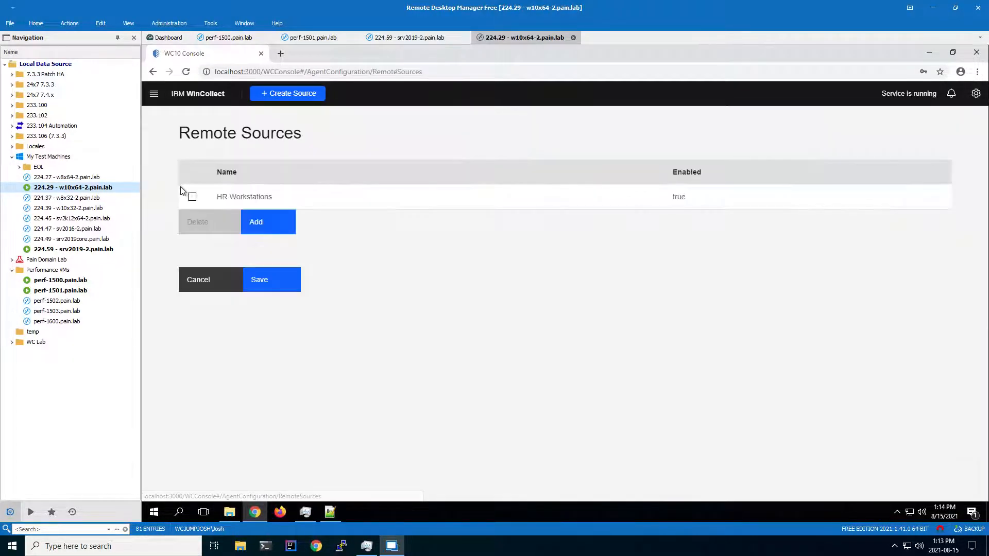
left_click(267, 198)
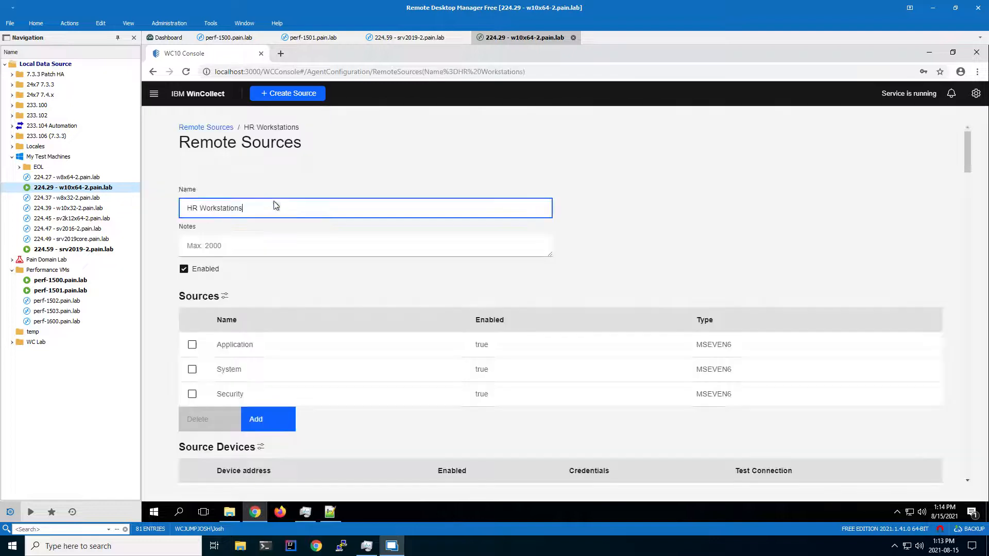
Delete the perf-1299.pain.lab device from the HR Workstations source devices, confirming the deletion.
scroll(331, 340, "down", 3)
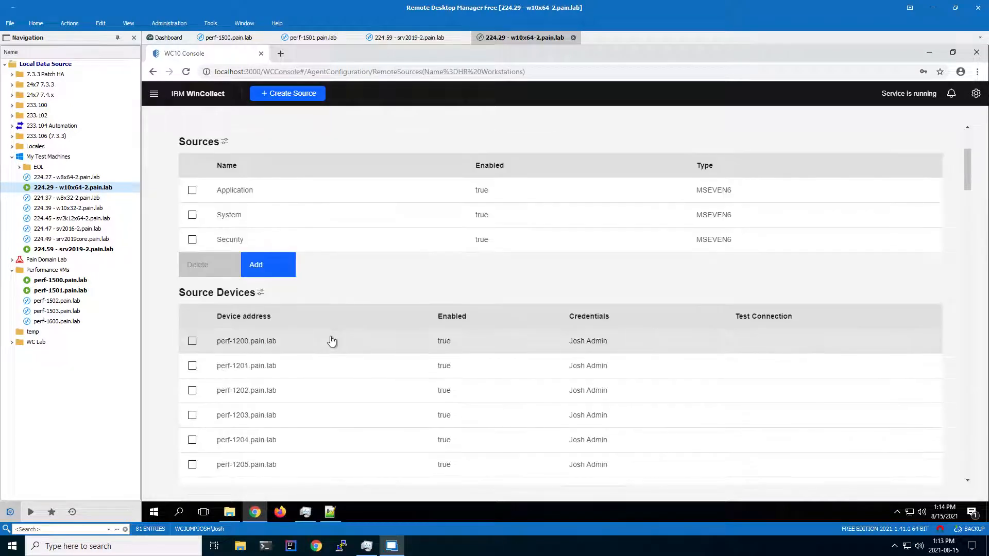
scroll(329, 338, "up", 1)
scroll(330, 337, "down", 20)
scroll(328, 336, "up", 20)
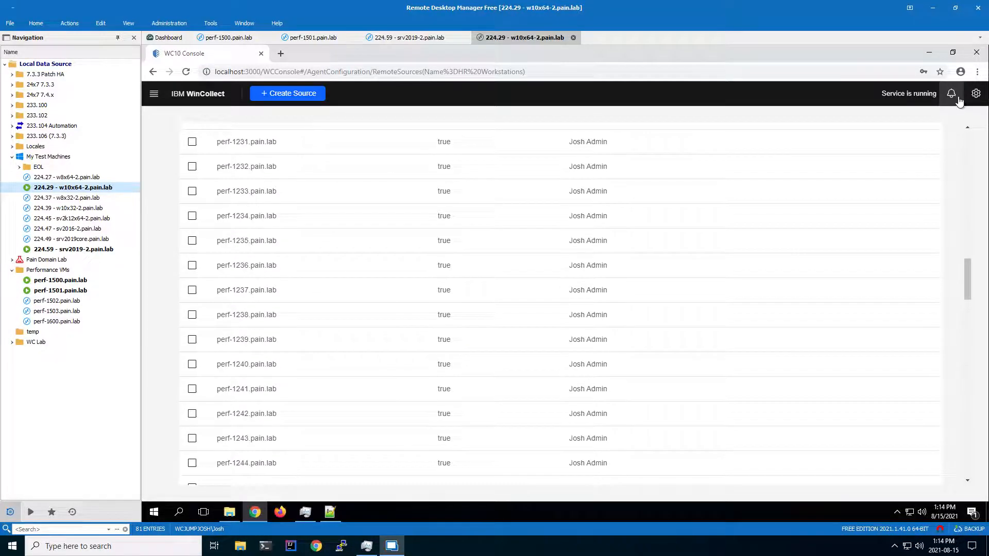
scroll(225, 332, "down", 6)
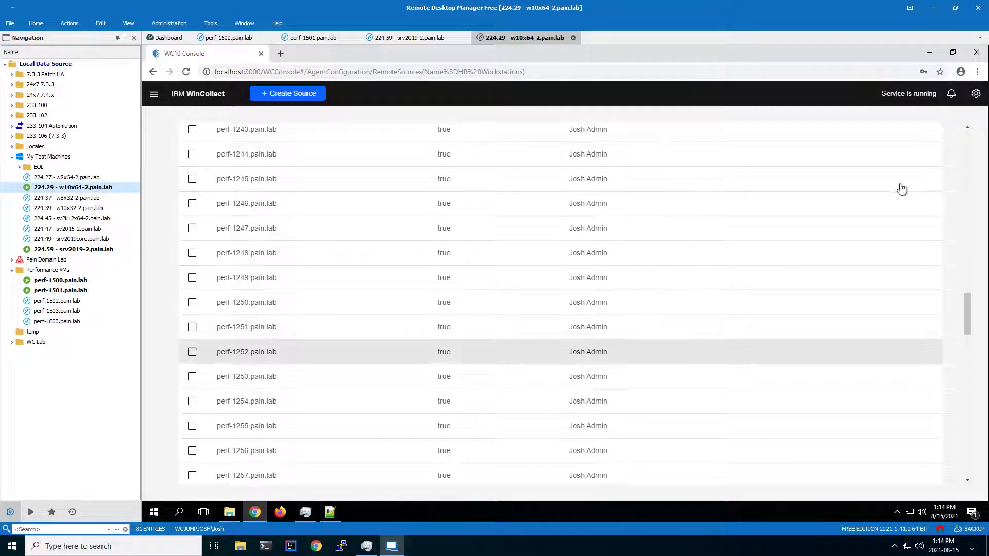
scroll(210, 460, "down", 7)
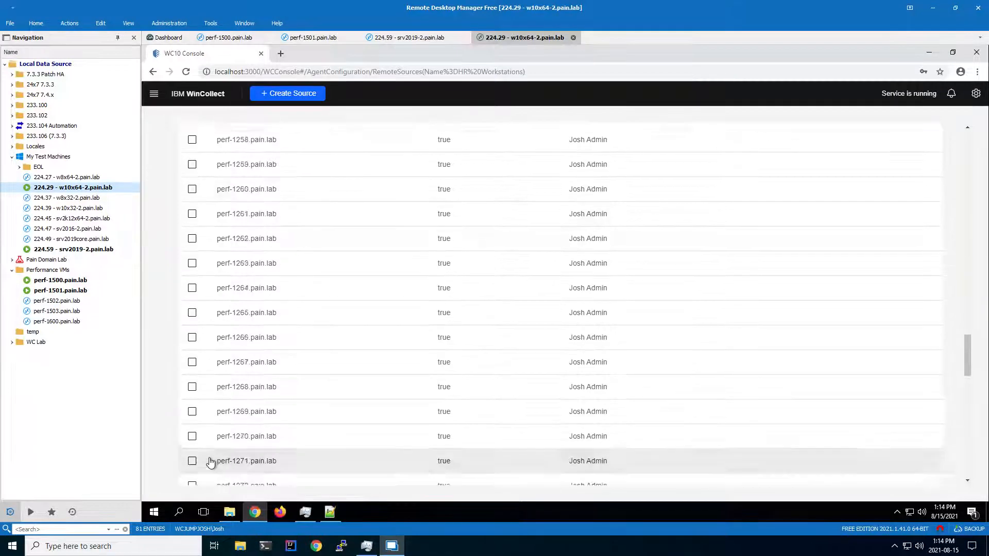
scroll(210, 462, "down", 15)
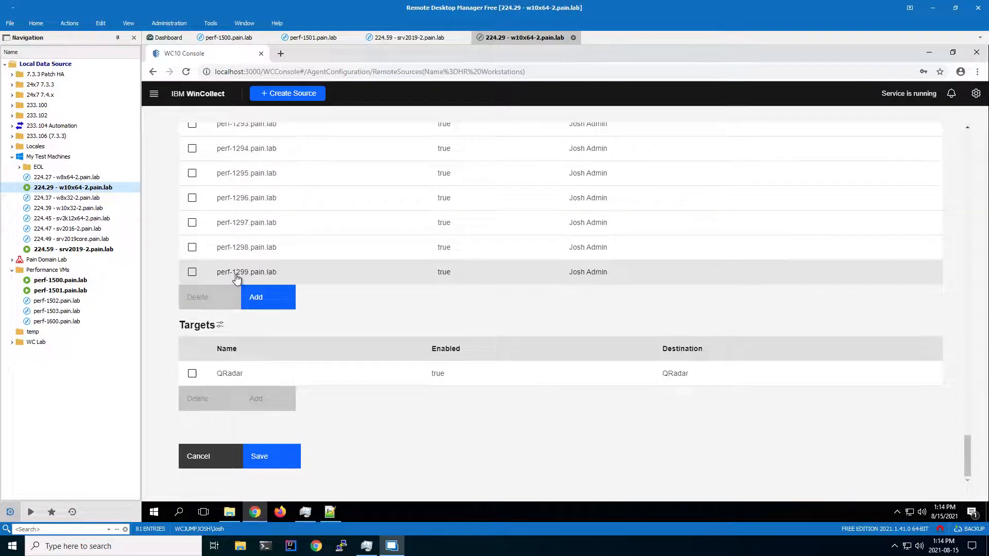
left_click(192, 272)
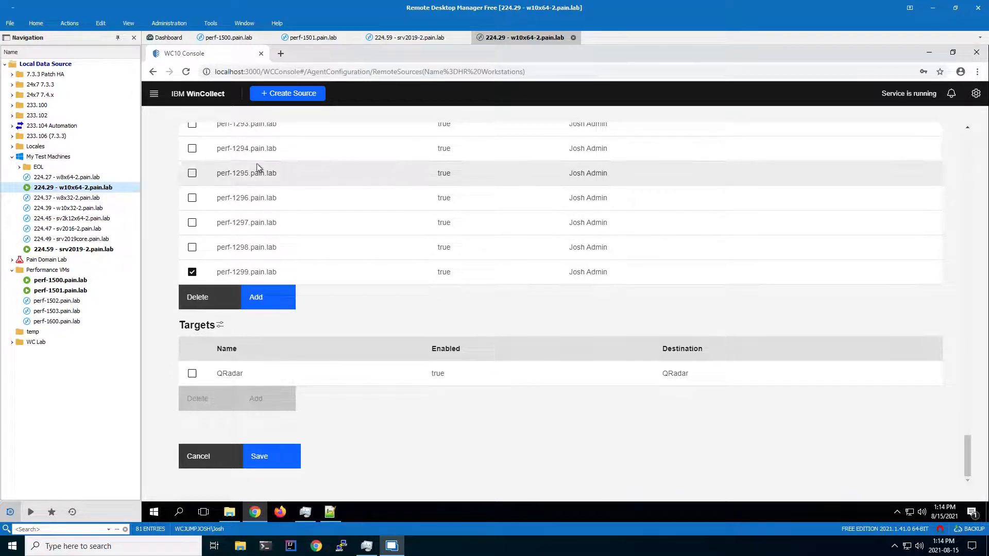
left_click(205, 298)
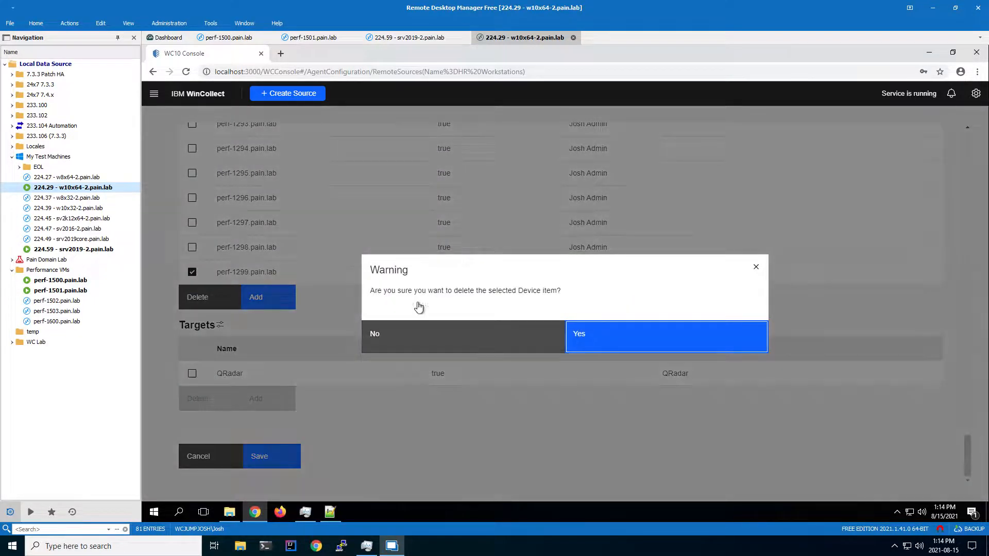
left_click(638, 350)
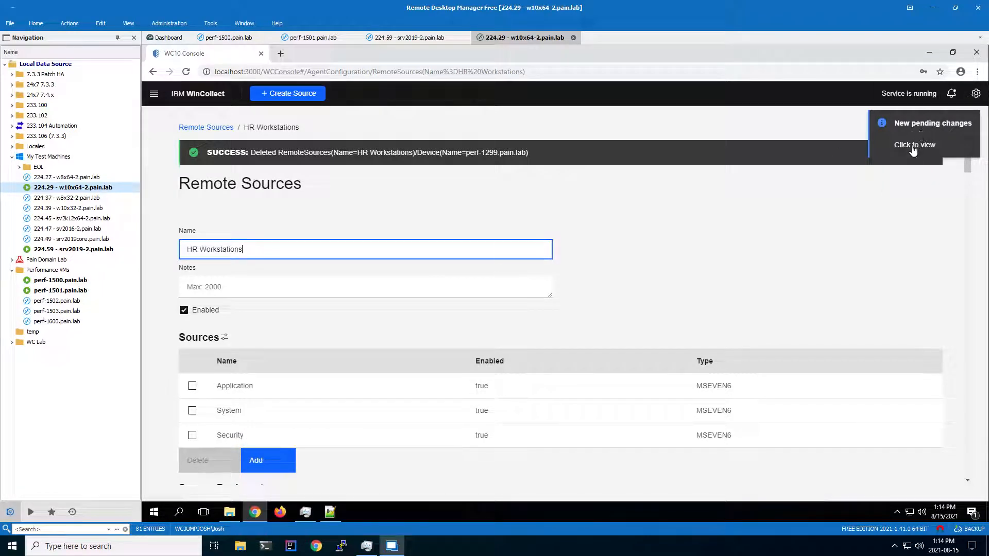
Open the pending changes and apply the device deletion to the WinCollect agent.
left_click(951, 94)
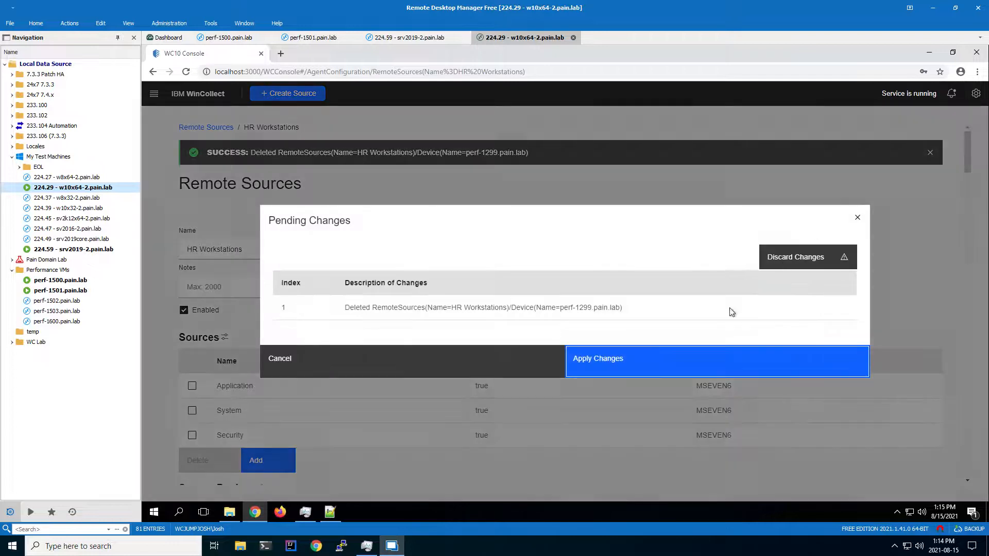
left_click(607, 367)
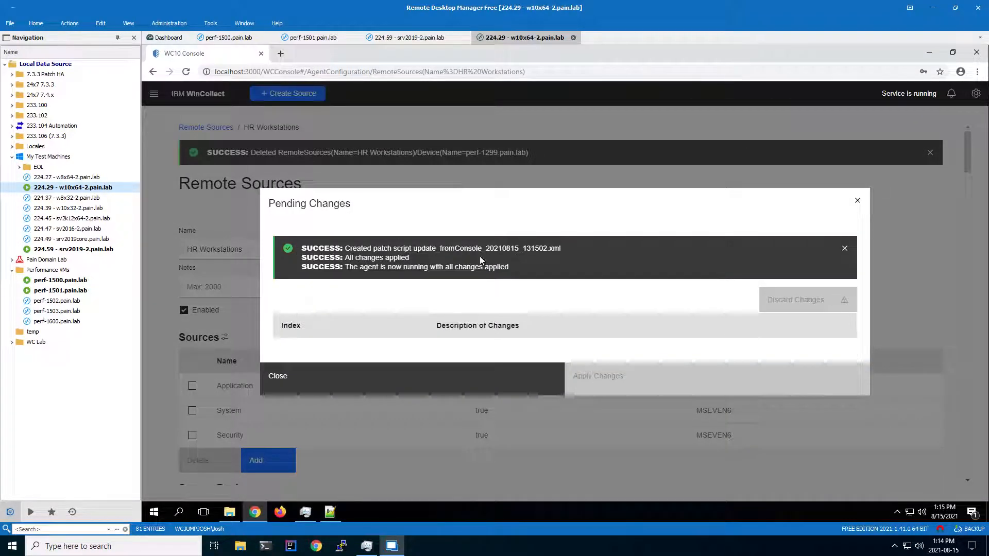
left_click_drag(352, 258, 435, 262)
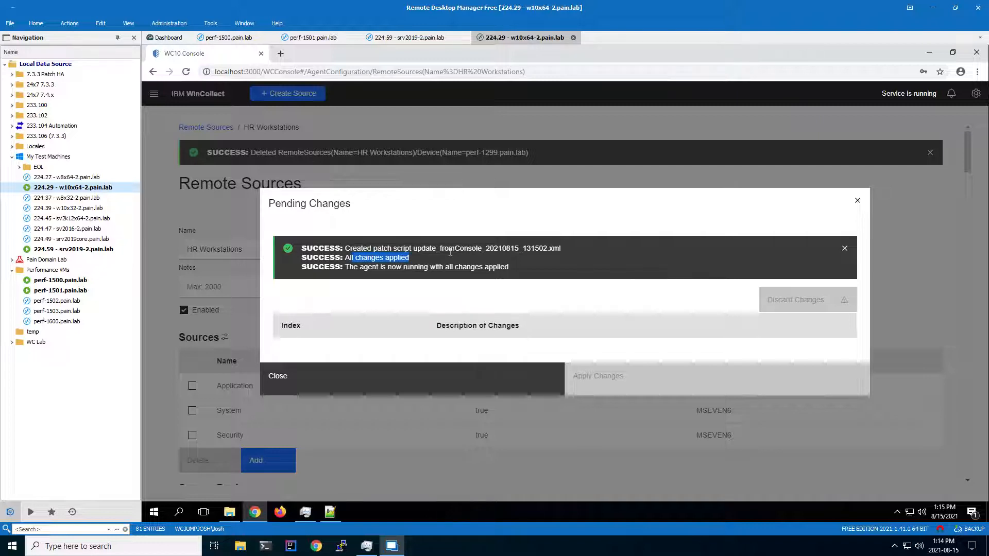
left_click_drag(413, 248, 514, 248)
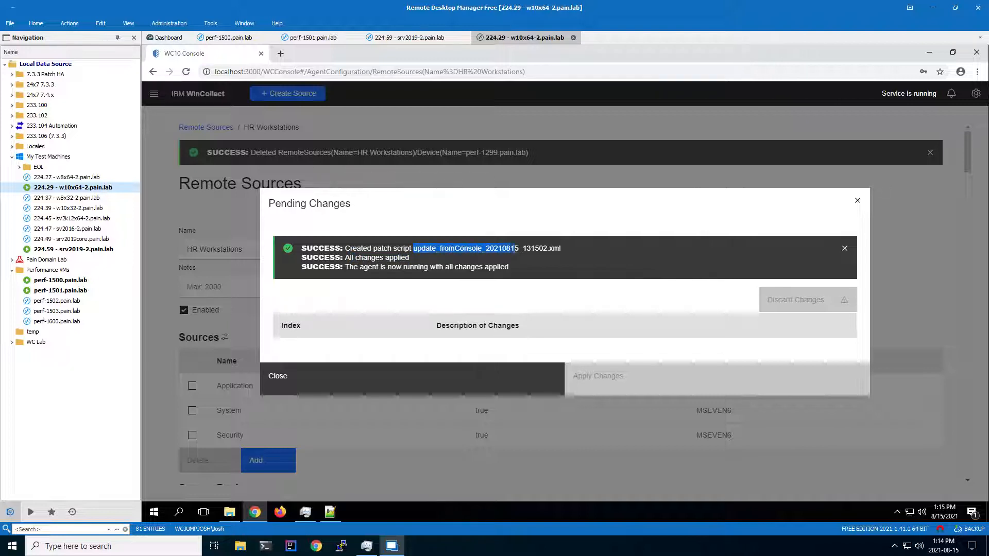
left_click(411, 252)
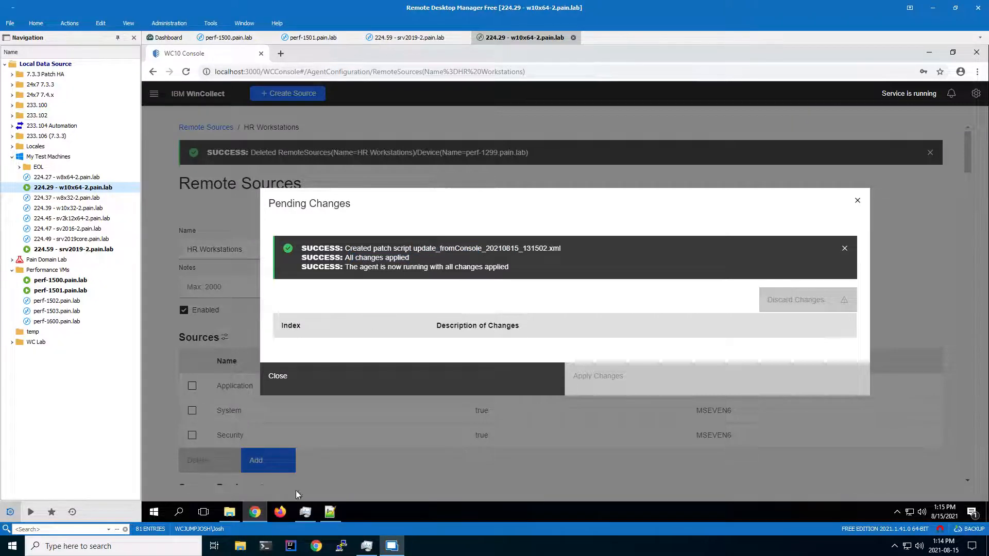
Open the update_fromConsole_20210815_131502.xml patch script from the patch_20210815_131503 folder in Notepad++ and examine its Delete entry.
left_click(230, 512)
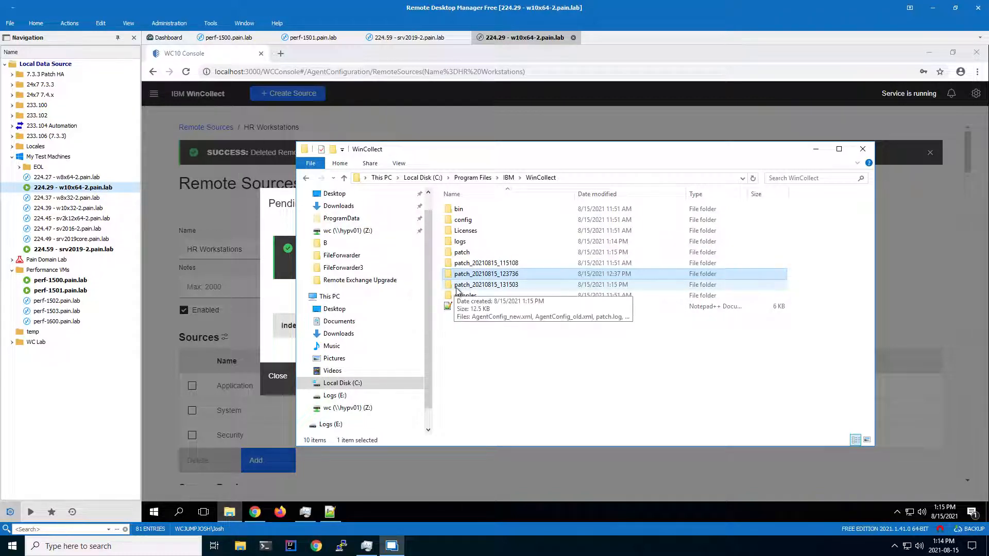
double_click(474, 287)
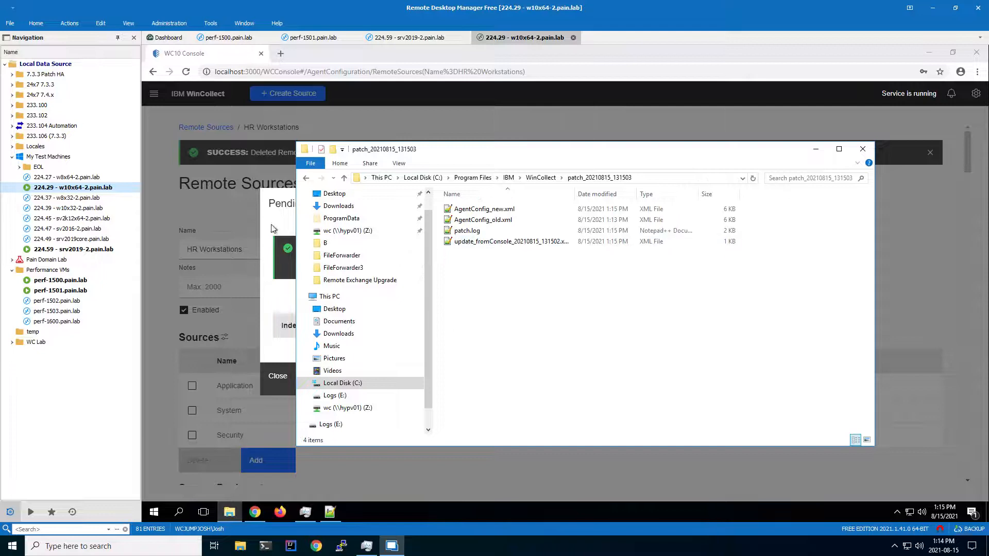
left_click(229, 511)
left_click(229, 511)
left_click(513, 242)
right_click(508, 243)
left_click(538, 273)
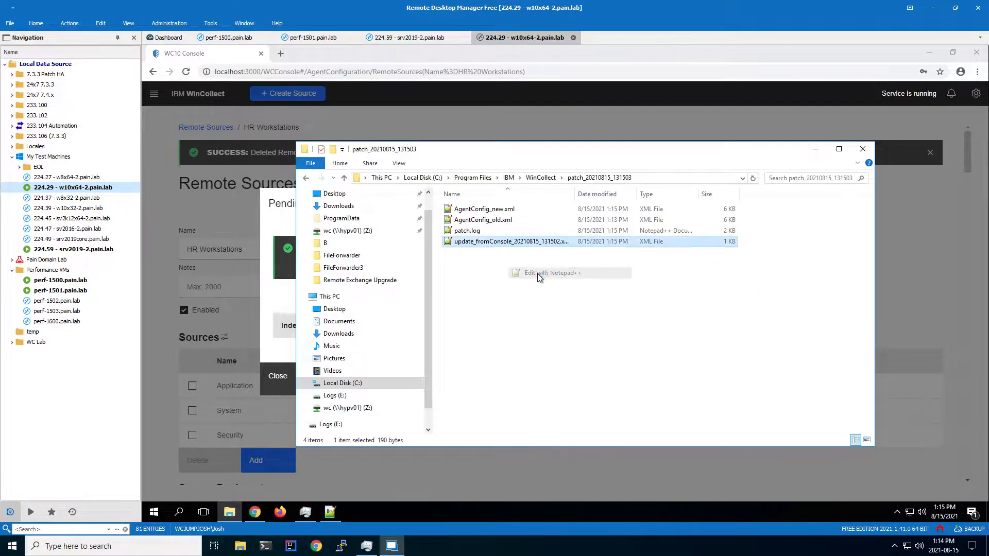
left_click(597, 321)
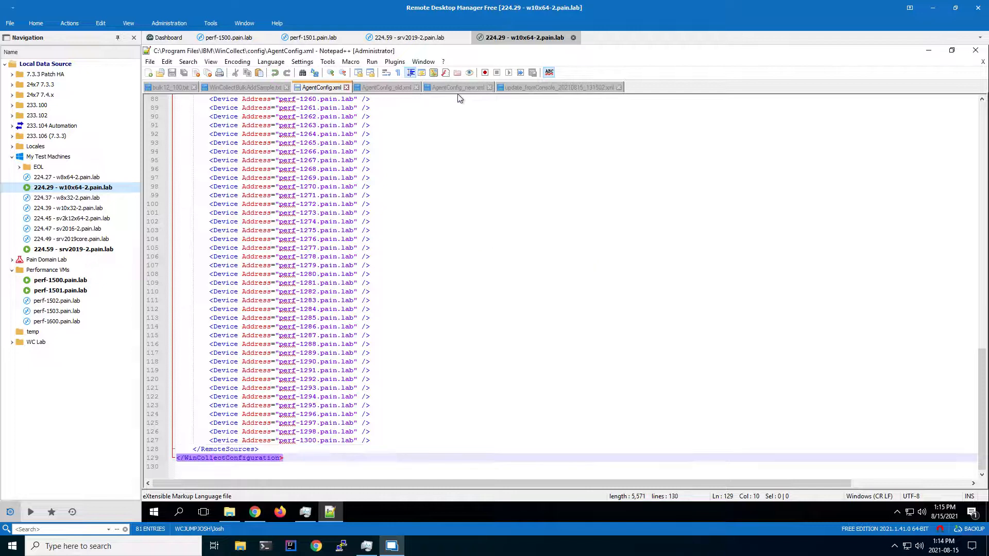
left_click(521, 88)
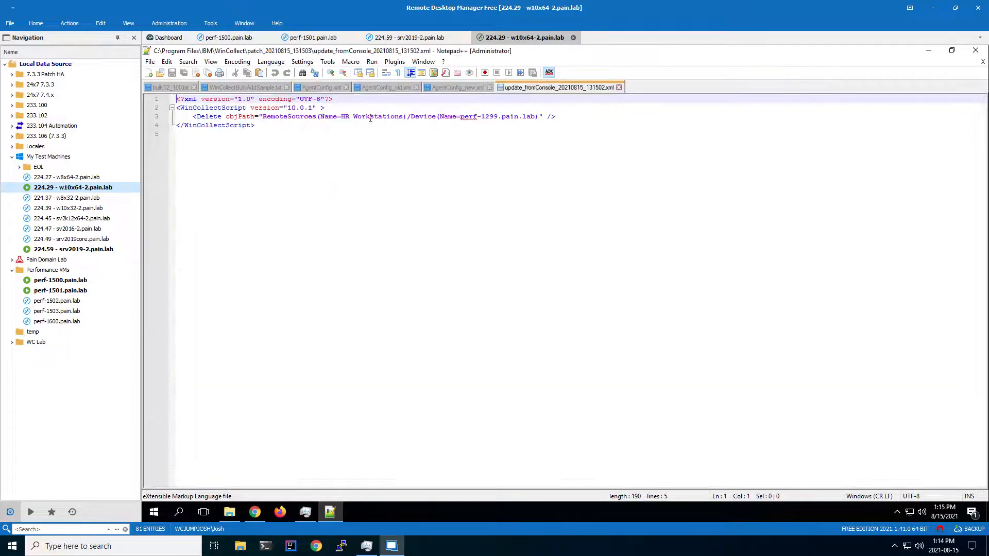
left_click_drag(177, 109, 318, 119)
key("Home")
left_click_drag(428, 116, 501, 116)
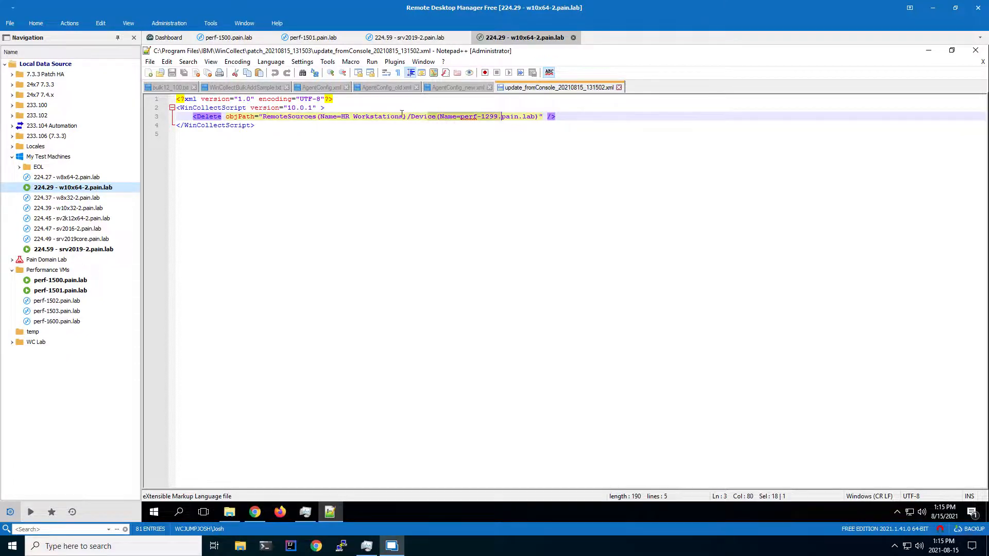
Reload AgentConfig.xml in Notepad++ from disk.
left_click(316, 87)
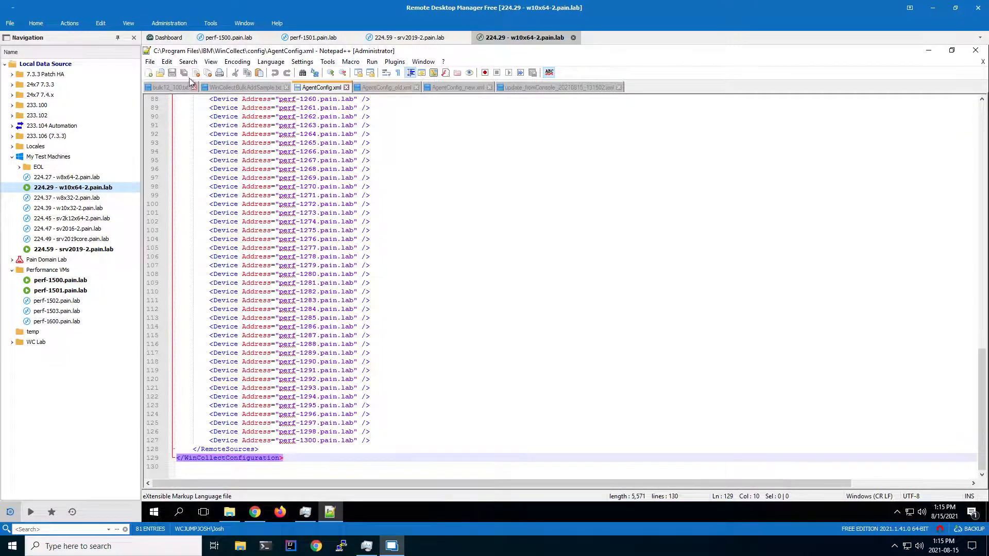
right_click(313, 92)
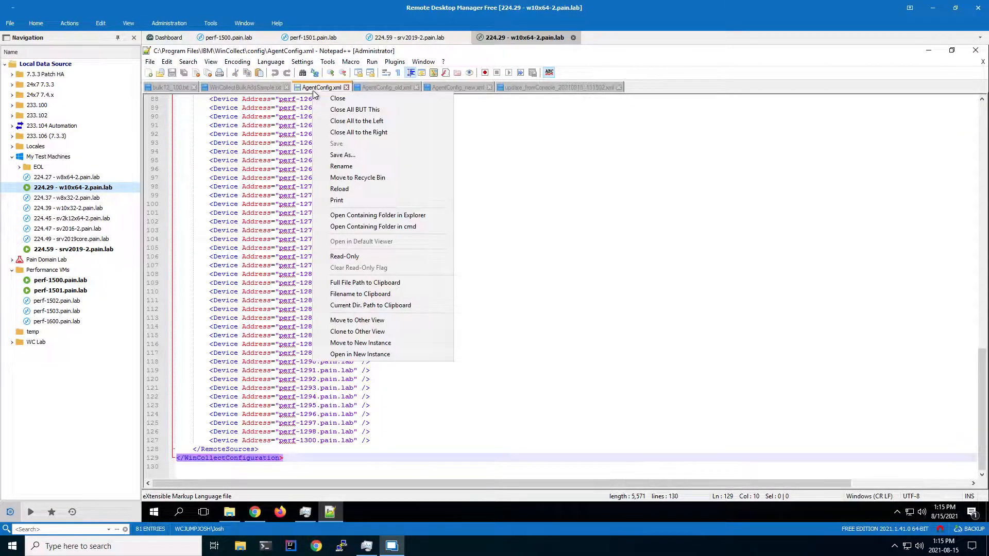
left_click(347, 189)
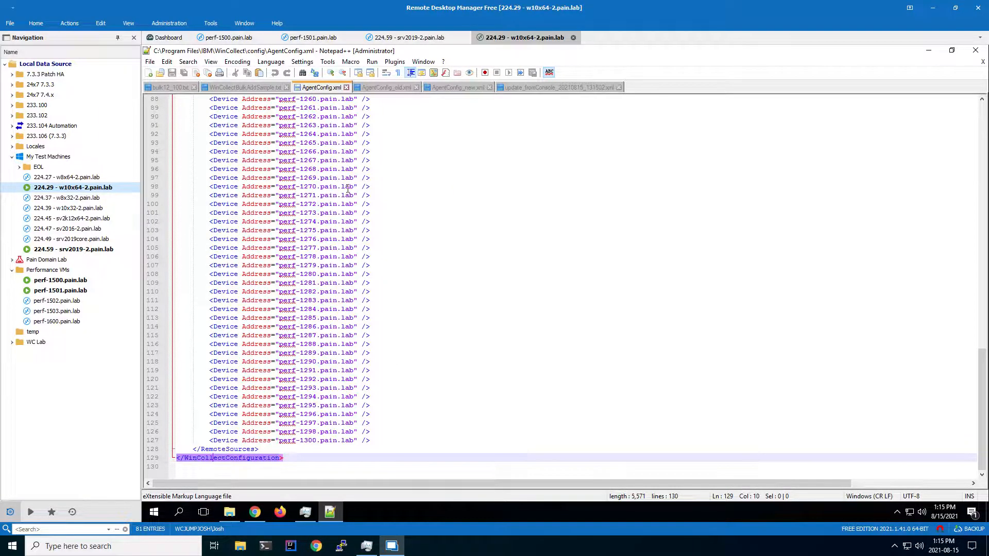
Compare the patch script with the reloaded AgentConfig.xml and review the HR Workstations device list.
left_click(560, 88)
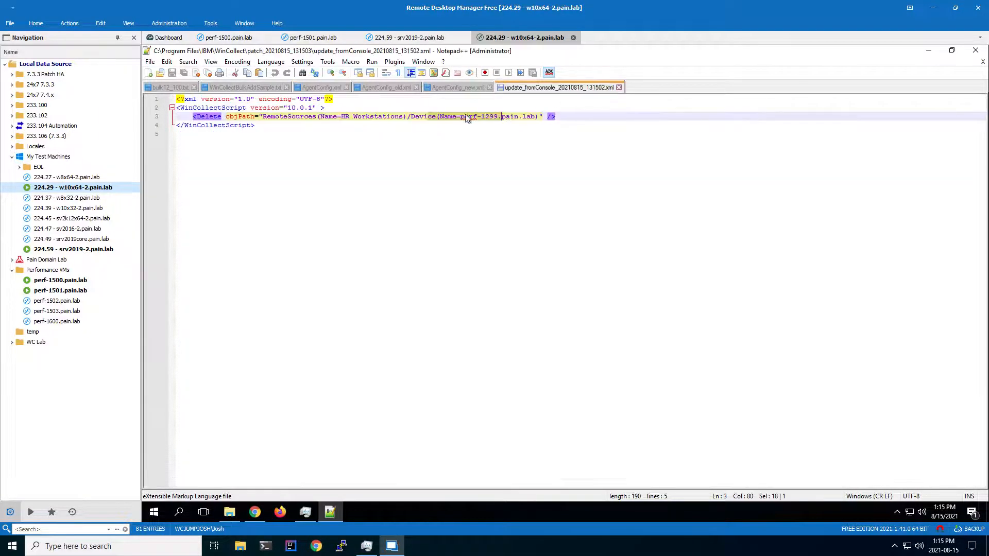
left_click(321, 87)
left_click_drag(297, 432, 317, 433)
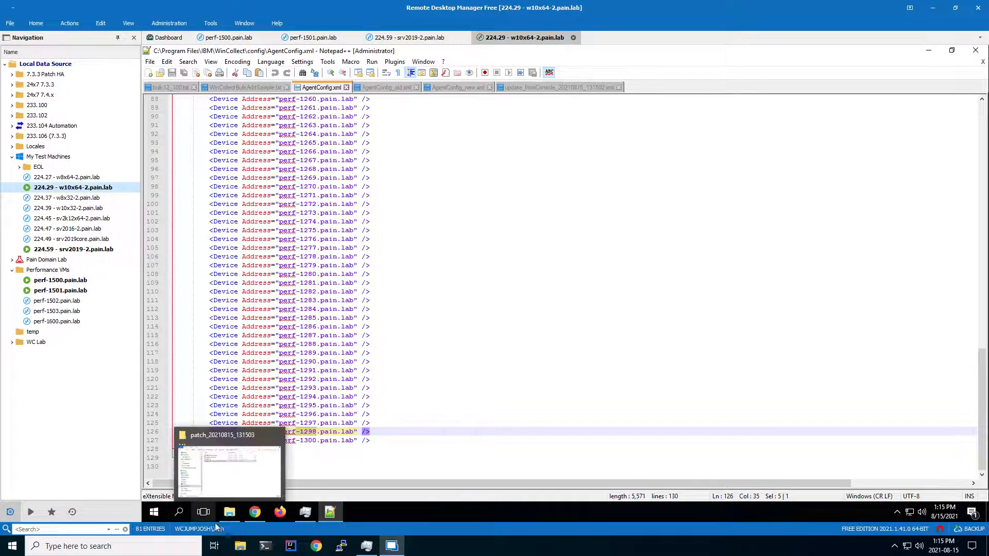
mouse_move(248, 513)
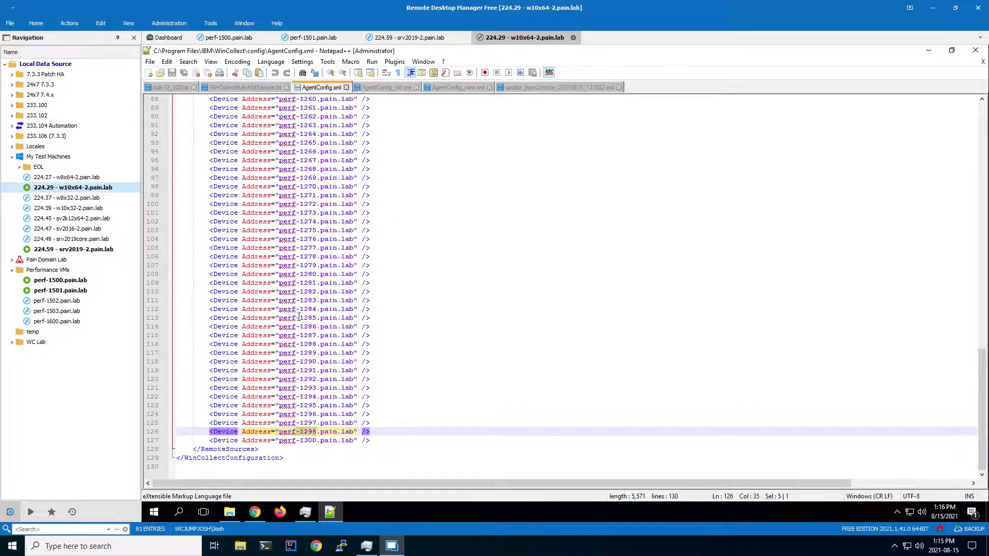
scroll(299, 316, "up", 20)
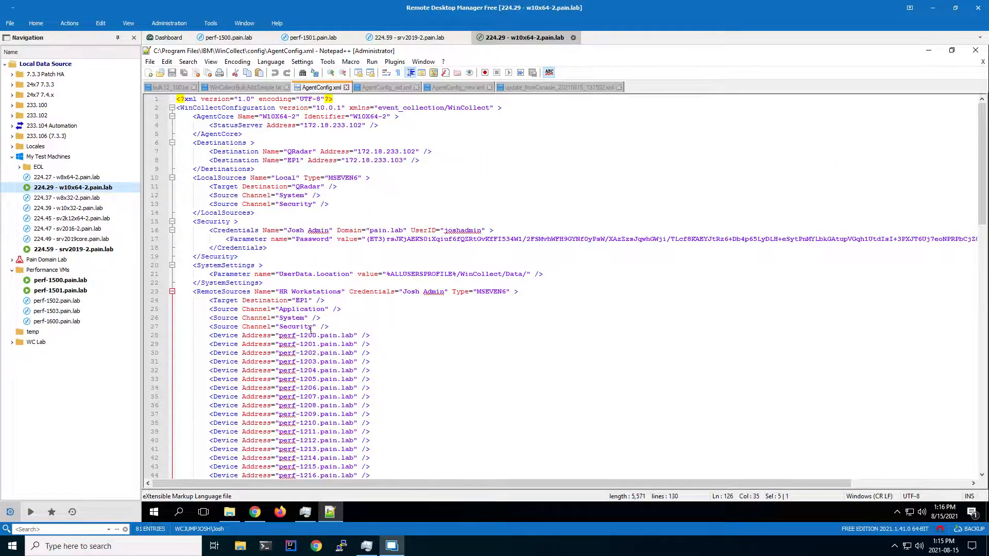
scroll(389, 335, "down", 1)
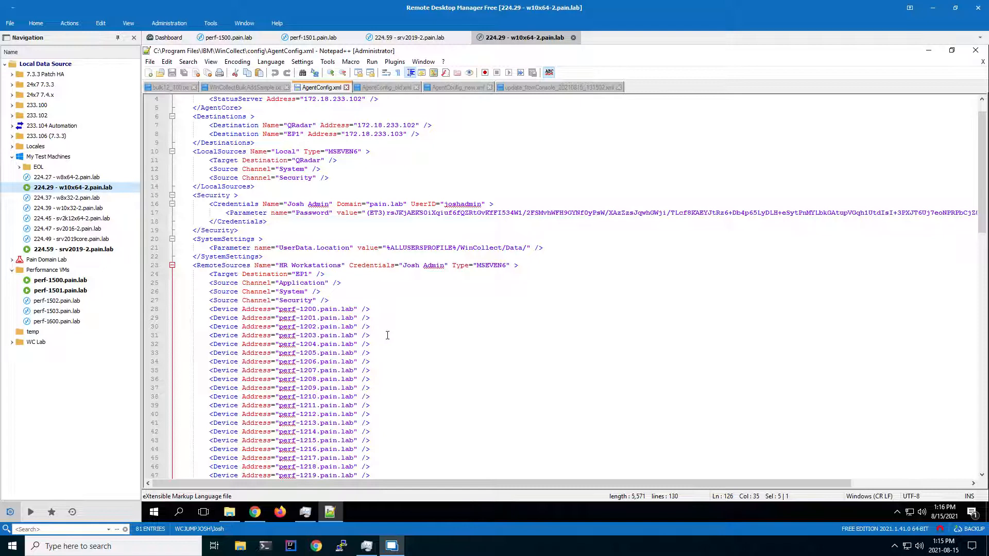
scroll(387, 336, "down", 1)
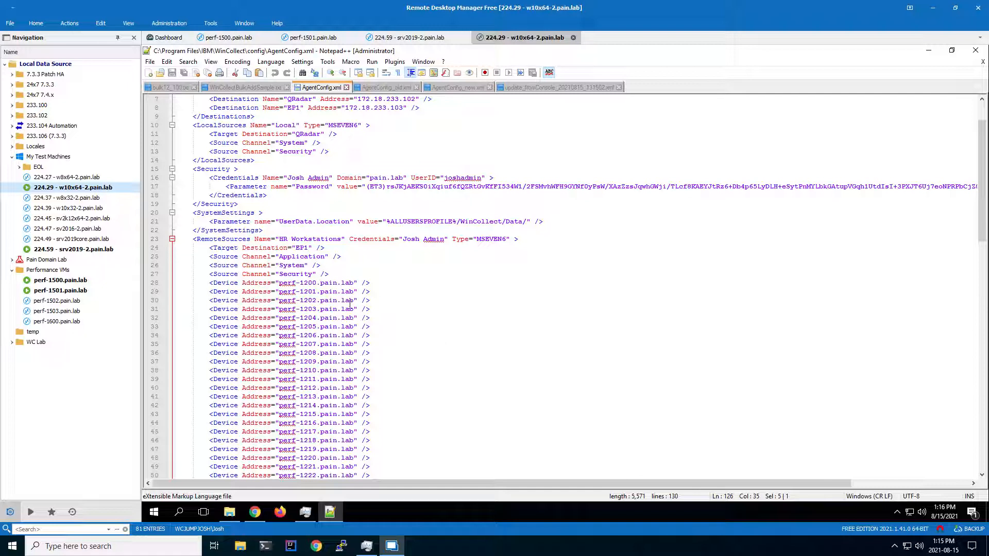
scroll(299, 374, "down", 1)
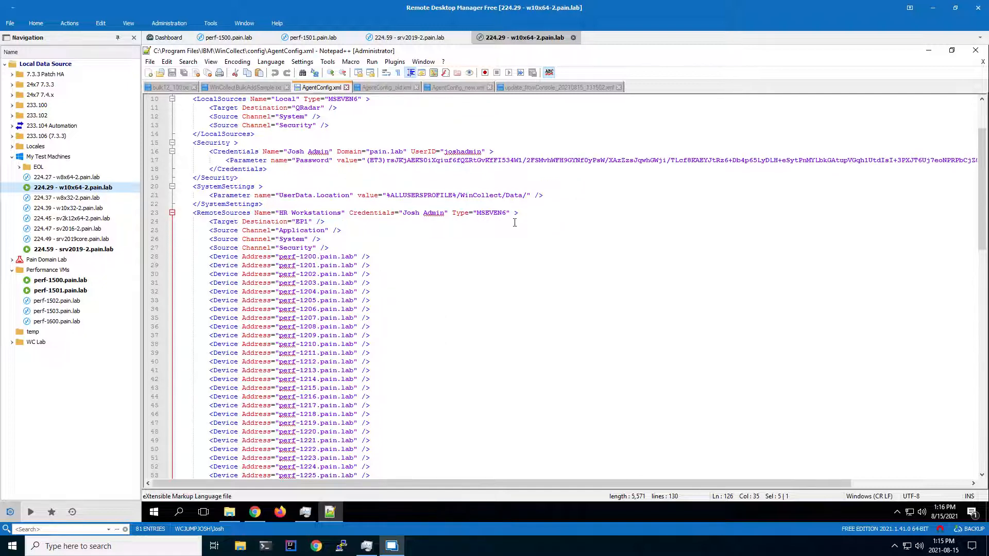